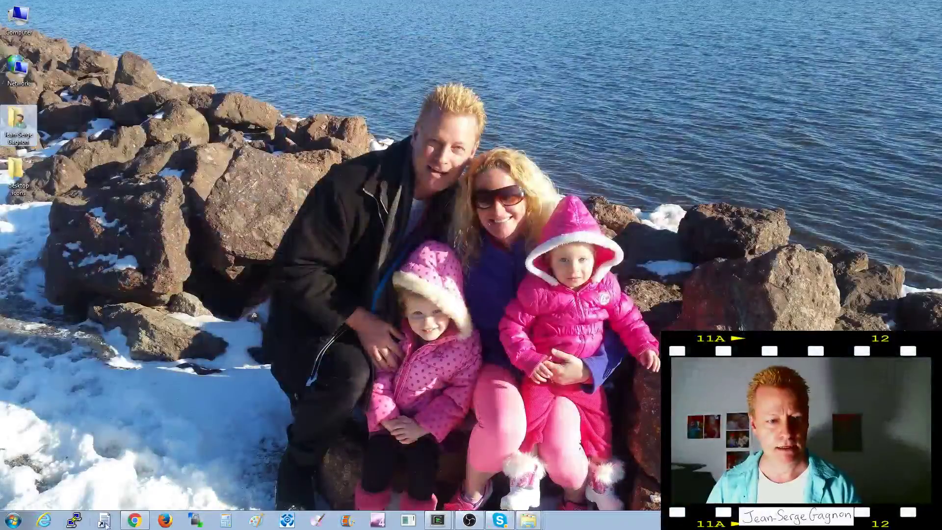
Step: Restore Chrome from the taskbar to show IFTTT's My Recipes page with its YouTube-to-LinkedIn and Wikipedia-to-Pinterest recipes
{"action": "left_click", "coordinate": [134, 520]}
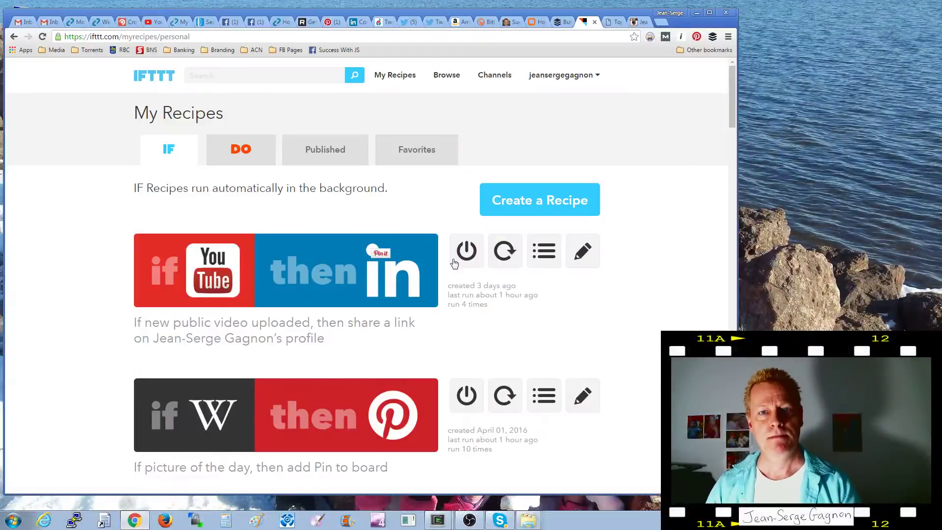
Step: Switch to the Instagram profile tab and scroll through its 32 quote-image posts
{"action": "left_click", "coordinate": [633, 23]}
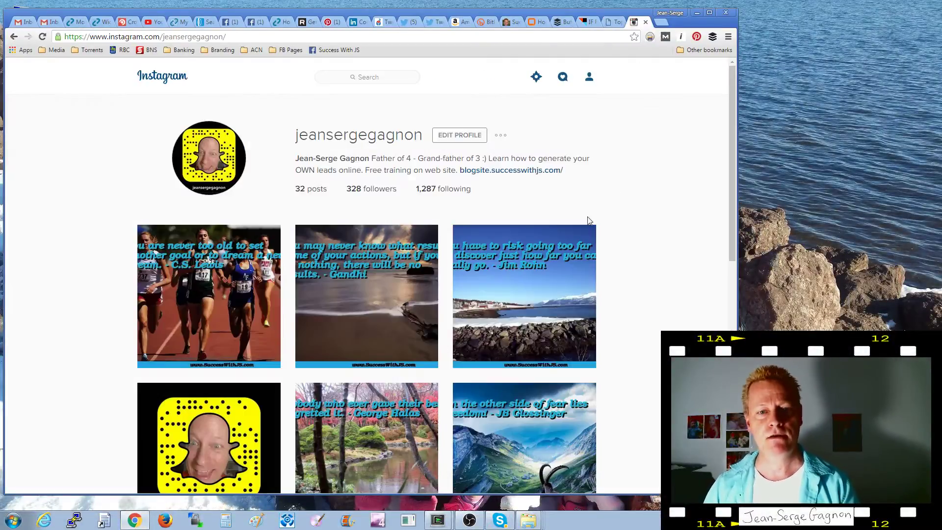
{"action": "scroll", "coordinate": [395, 301], "scroll_direction": "down", "scroll_amount": 3}
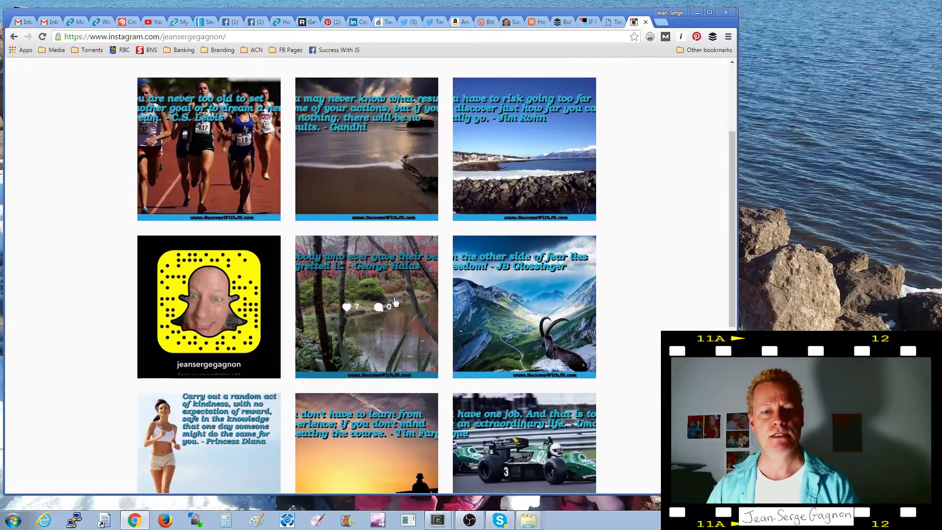
{"action": "scroll", "coordinate": [396, 301], "scroll_direction": "down", "scroll_amount": 2}
{"action": "scroll", "coordinate": [395, 301], "scroll_direction": "down", "scroll_amount": 1}
{"action": "scroll", "coordinate": [383, 191], "scroll_direction": "up", "scroll_amount": 4}
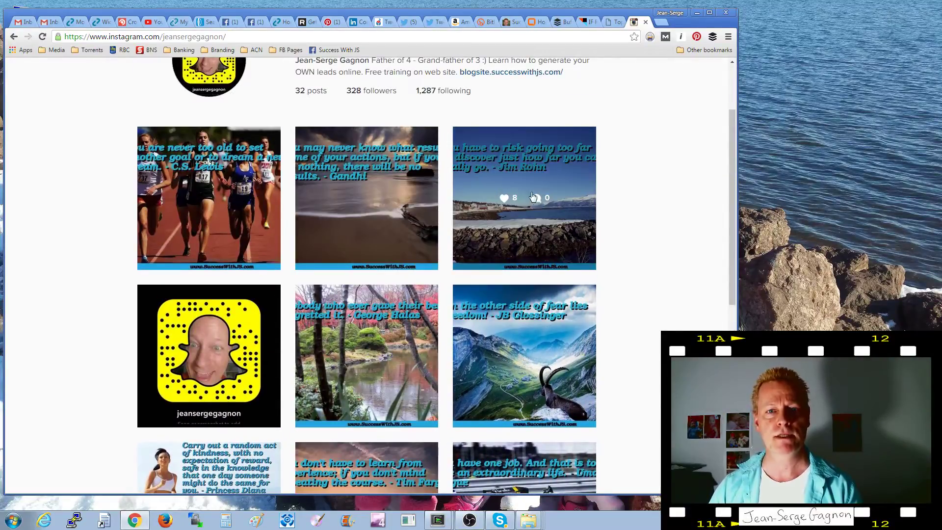
{"action": "scroll", "coordinate": [533, 197], "scroll_direction": "up", "scroll_amount": 2}
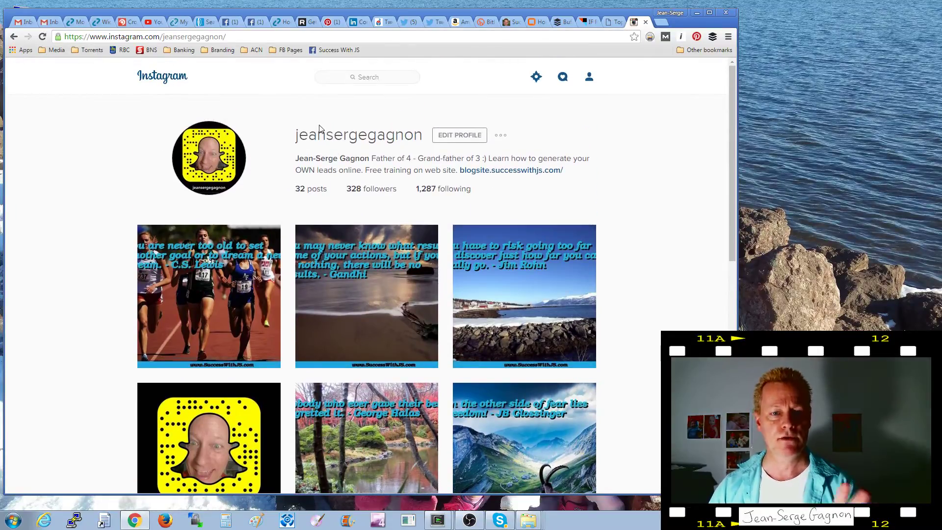
Step: Like the 'Don't be afraid of being a beginner' post in the home feed, bringing it to 11 likes
{"action": "scroll", "coordinate": [399, 209], "scroll_direction": "down", "scroll_amount": 15}
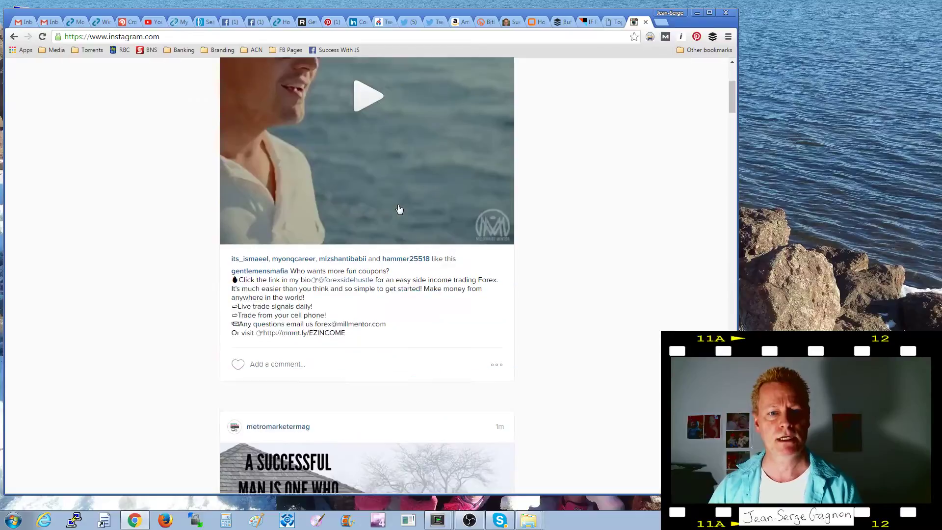
{"action": "scroll", "coordinate": [399, 210], "scroll_direction": "down", "scroll_amount": 14}
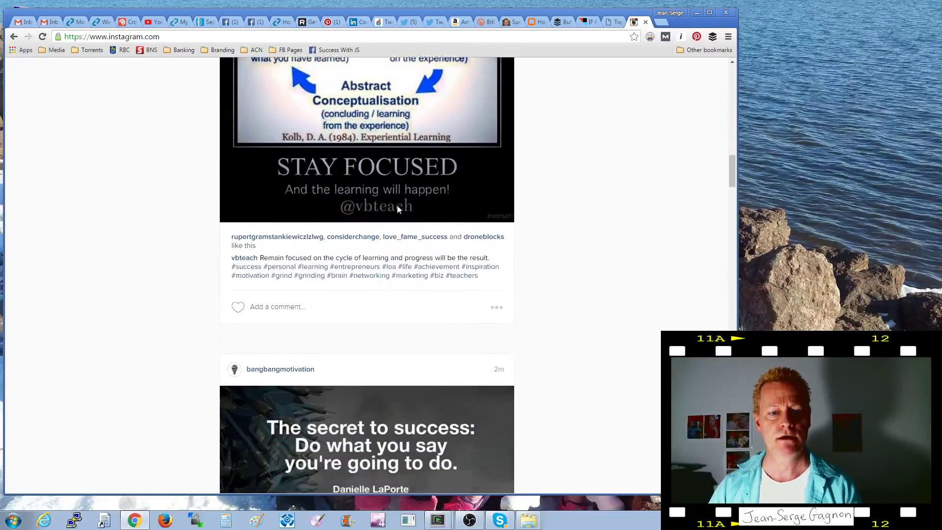
{"action": "scroll", "coordinate": [397, 216], "scroll_direction": "up", "scroll_amount": 3}
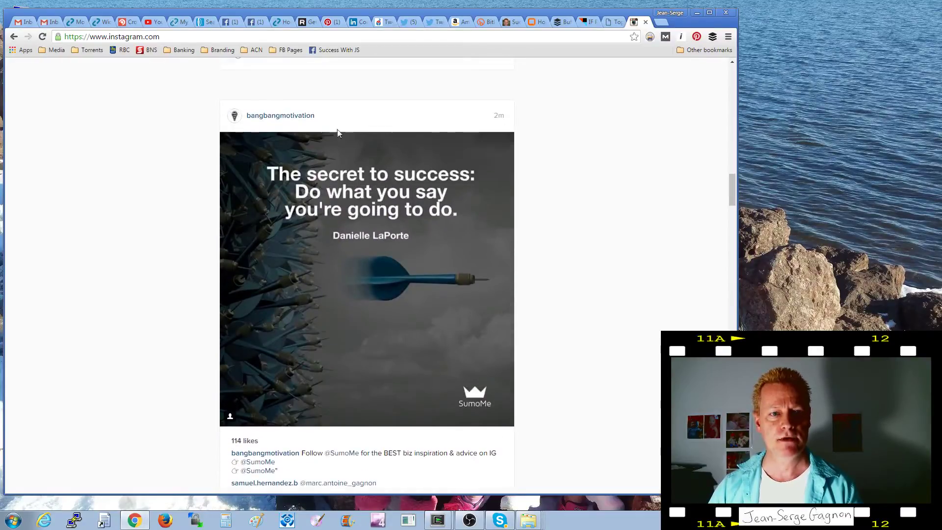
{"action": "scroll", "coordinate": [337, 132], "scroll_direction": "down", "scroll_amount": 2}
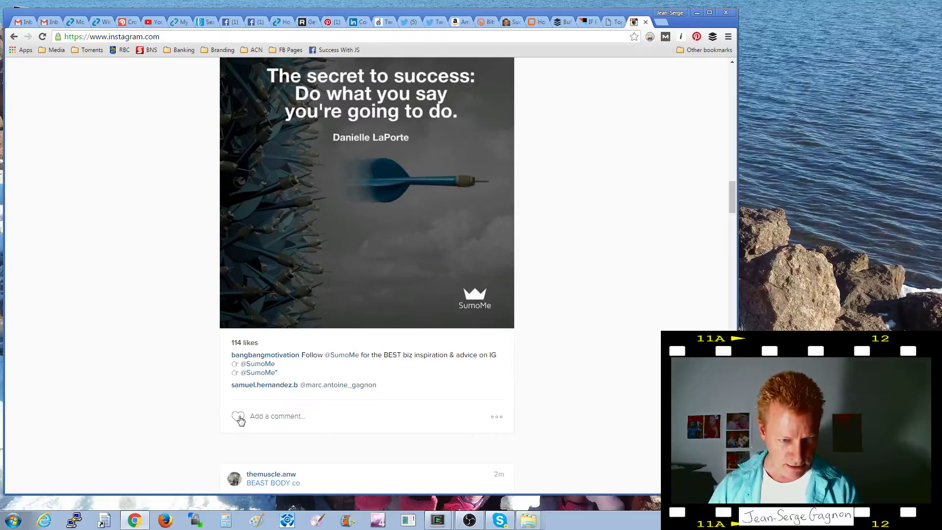
{"action": "scroll", "coordinate": [385, 415], "scroll_direction": "down", "scroll_amount": 18}
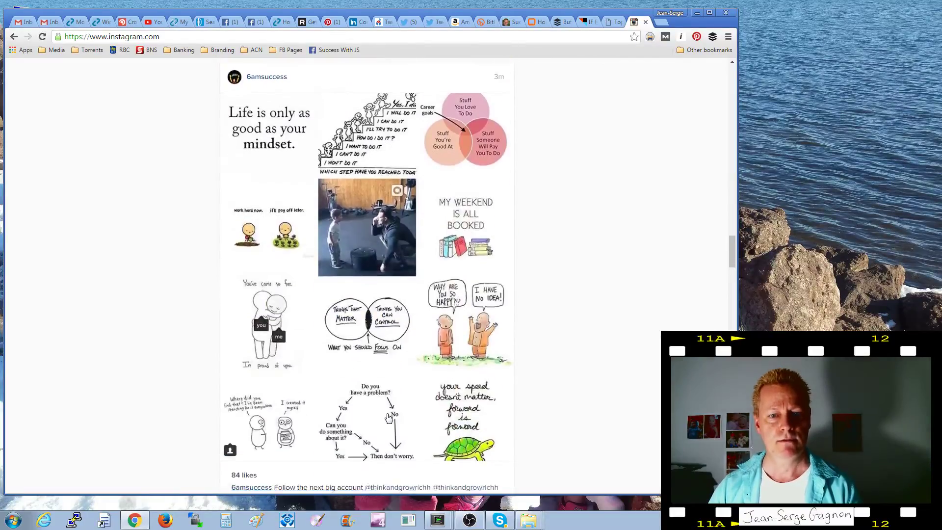
{"action": "scroll", "coordinate": [388, 417], "scroll_direction": "down", "scroll_amount": 18}
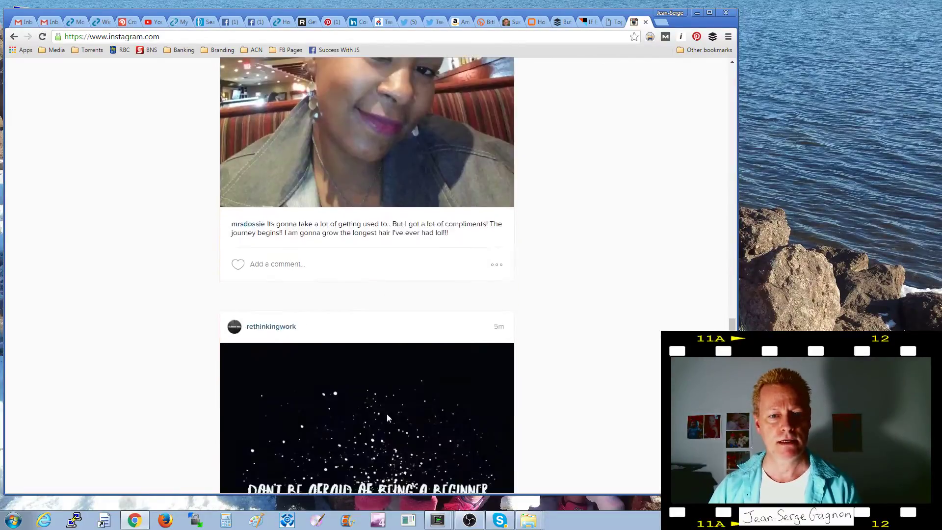
{"action": "scroll", "coordinate": [269, 390], "scroll_direction": "down", "scroll_amount": 2}
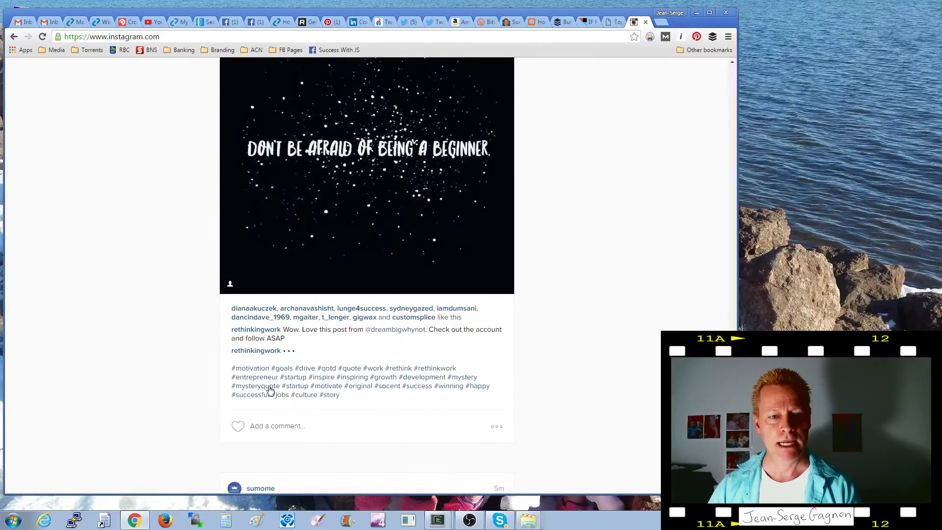
{"action": "left_click", "coordinate": [238, 427]}
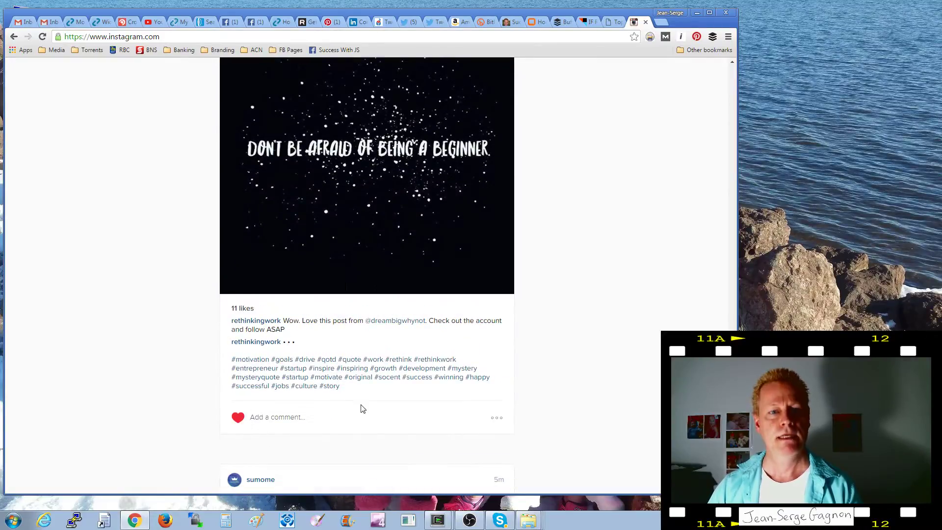
{"action": "scroll", "coordinate": [363, 408], "scroll_direction": "up", "scroll_amount": 20}
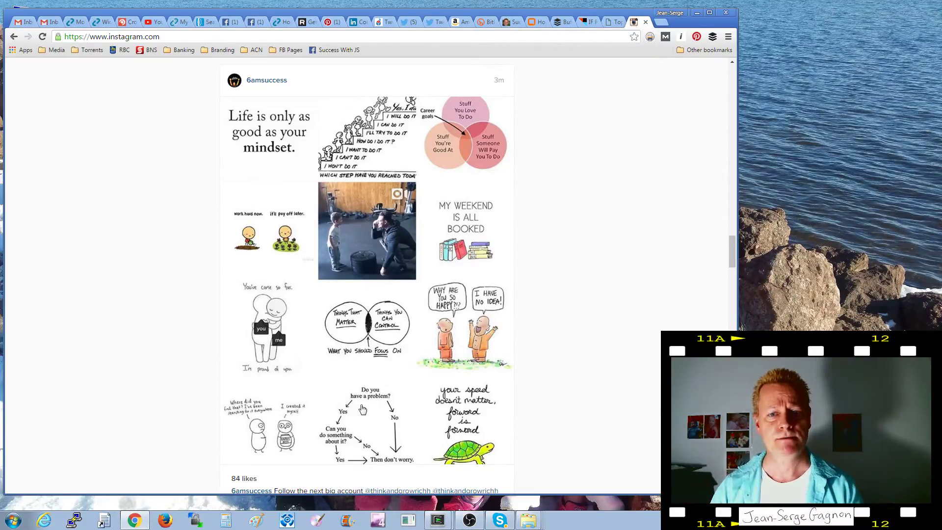
Step: Move from the Instagram feed to the Pinterest profile's Followers page
{"action": "scroll", "coordinate": [362, 409], "scroll_direction": "down", "scroll_amount": 15}
{"action": "scroll", "coordinate": [356, 406], "scroll_direction": "up", "scroll_amount": 10}
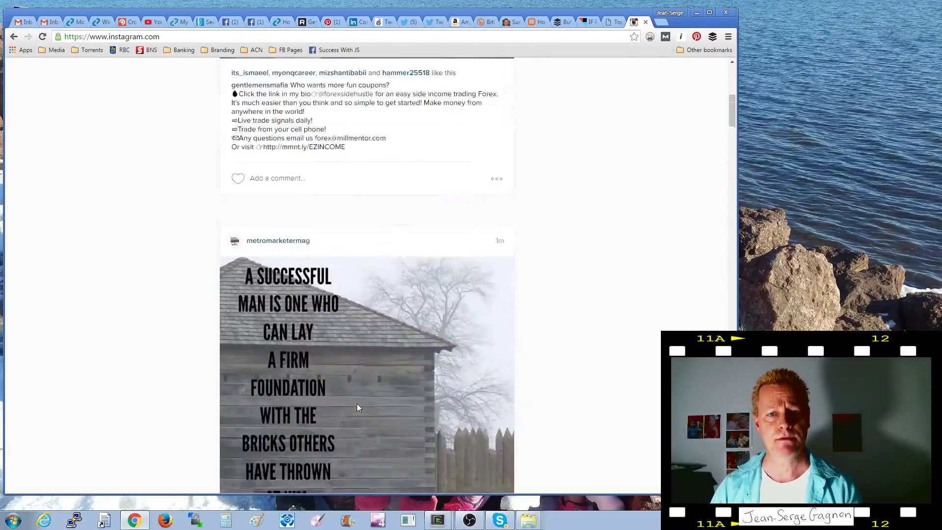
{"action": "scroll", "coordinate": [357, 407], "scroll_direction": "up", "scroll_amount": 8}
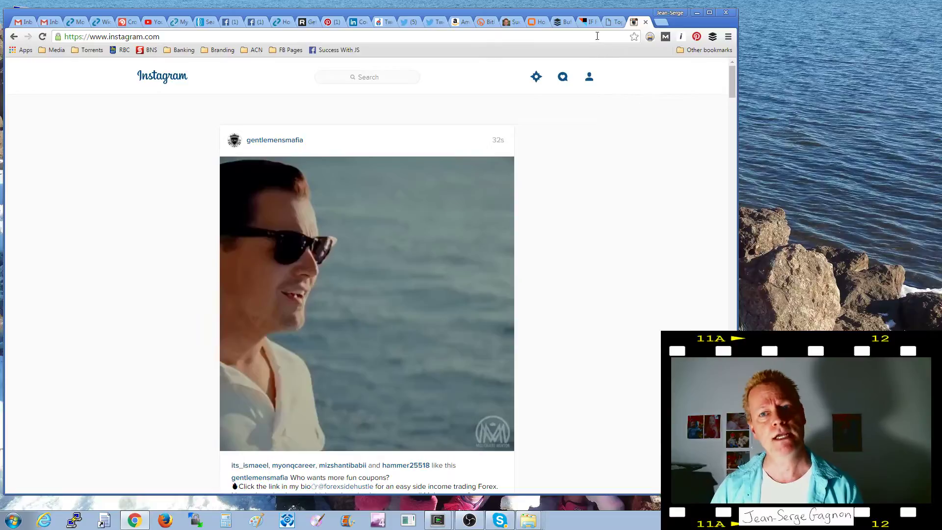
{"action": "left_click", "coordinate": [330, 22]}
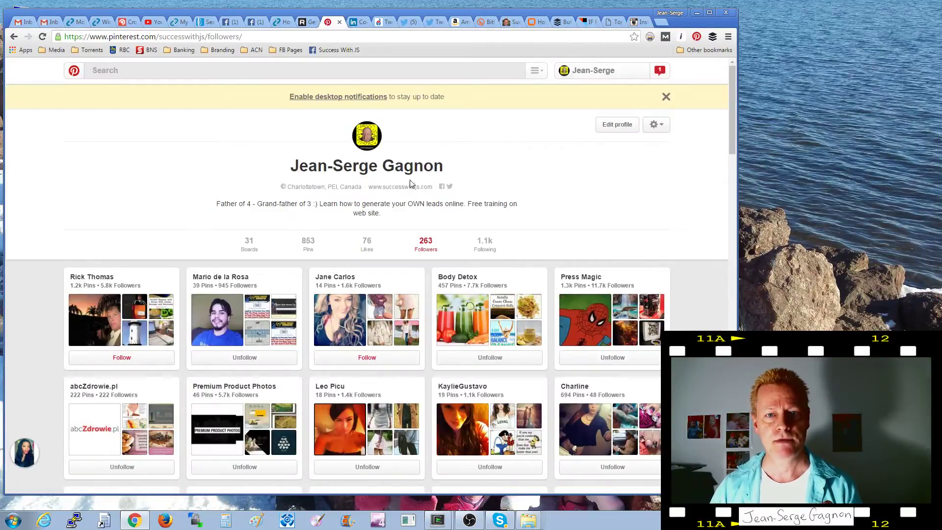
Step: Switch the Pinterest profile from its followers to its list of boards and browse them
{"action": "scroll", "coordinate": [382, 252], "scroll_direction": "down", "scroll_amount": 8}
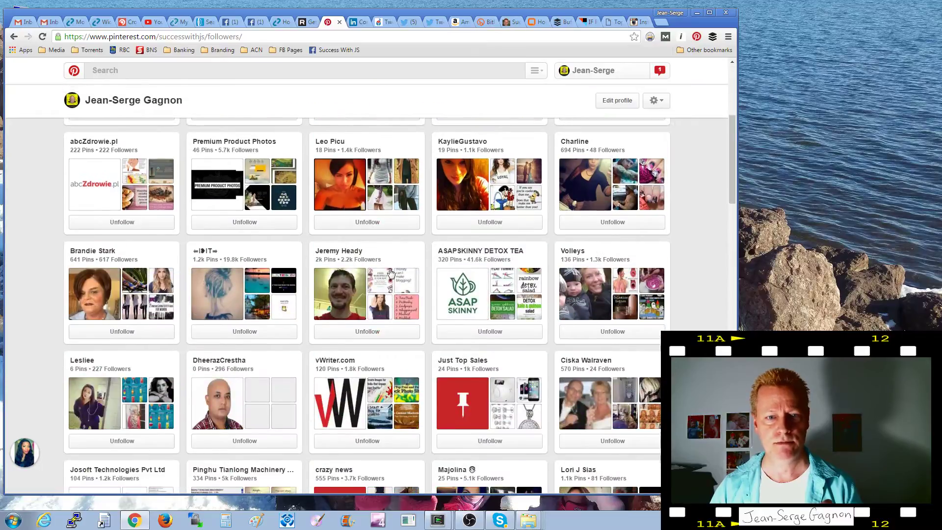
{"action": "scroll", "coordinate": [390, 273], "scroll_direction": "up", "scroll_amount": 8}
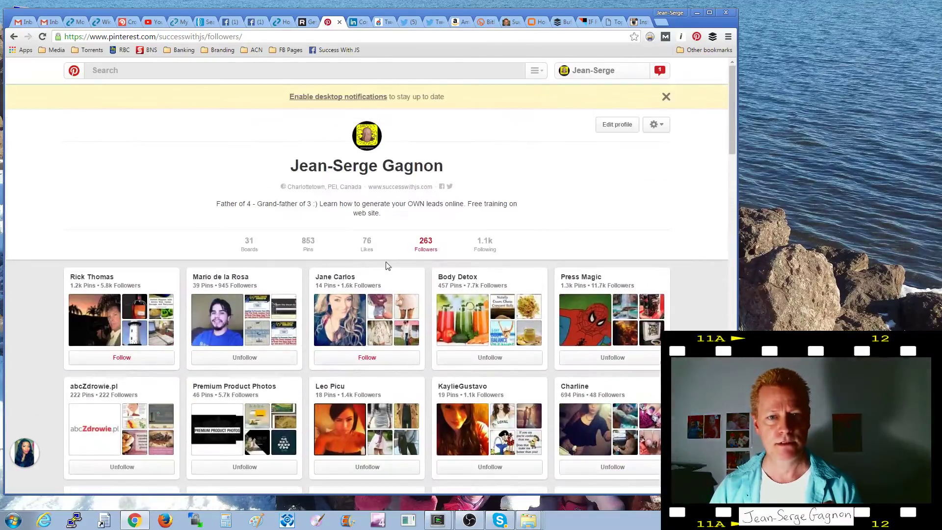
{"action": "left_click", "coordinate": [255, 248]}
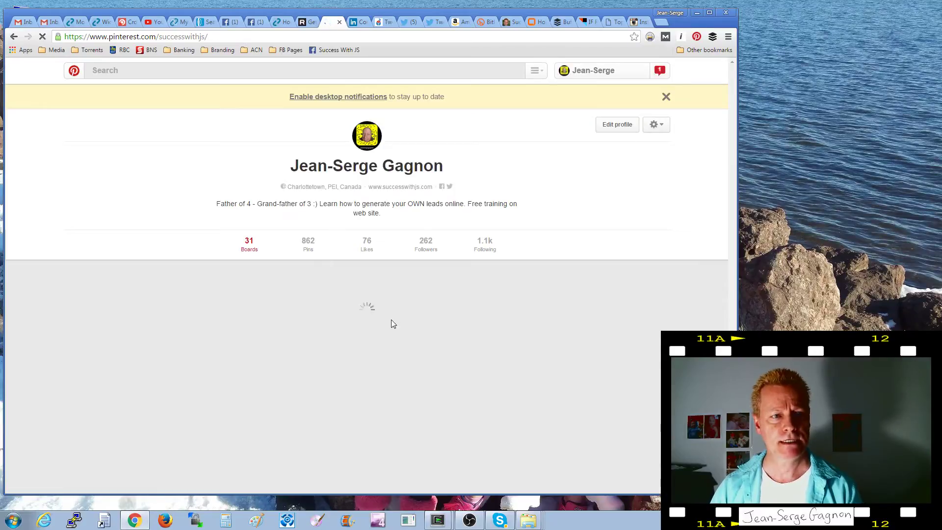
{"action": "scroll", "coordinate": [391, 323], "scroll_direction": "down", "scroll_amount": 4}
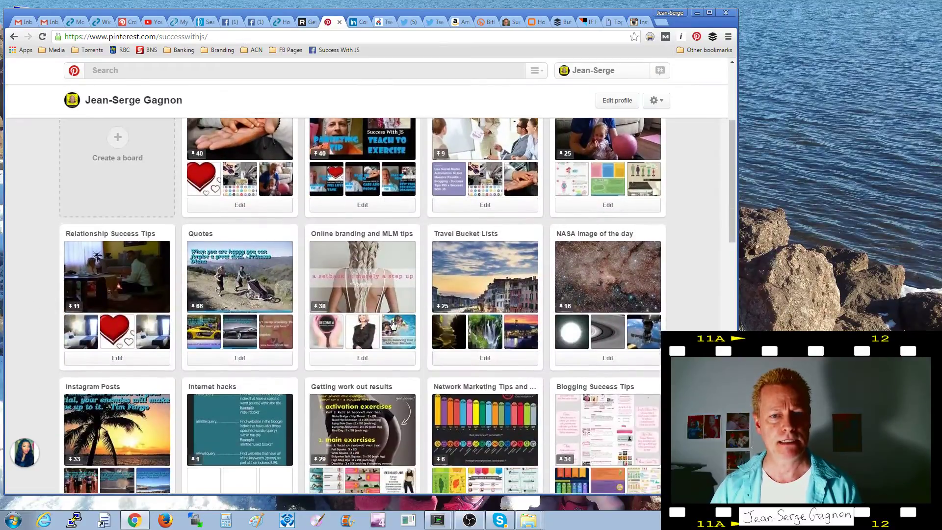
{"action": "scroll", "coordinate": [393, 323], "scroll_direction": "down", "scroll_amount": 5}
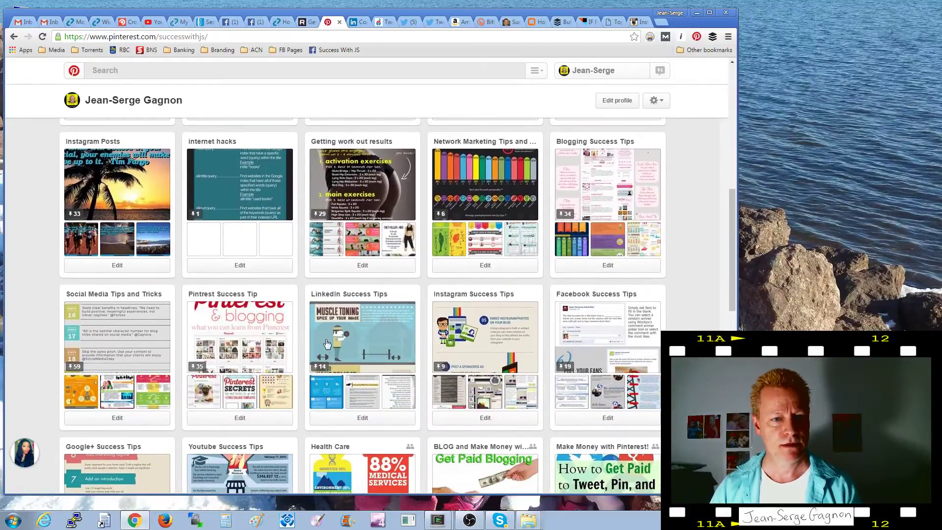
{"action": "scroll", "coordinate": [353, 358], "scroll_direction": "down", "scroll_amount": 6}
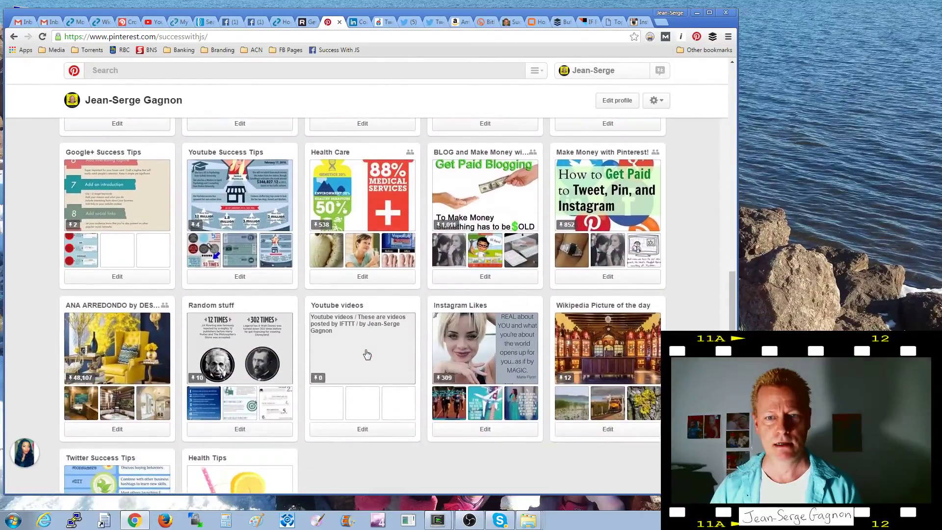
{"action": "scroll", "coordinate": [254, 330], "scroll_direction": "up", "scroll_amount": 3}
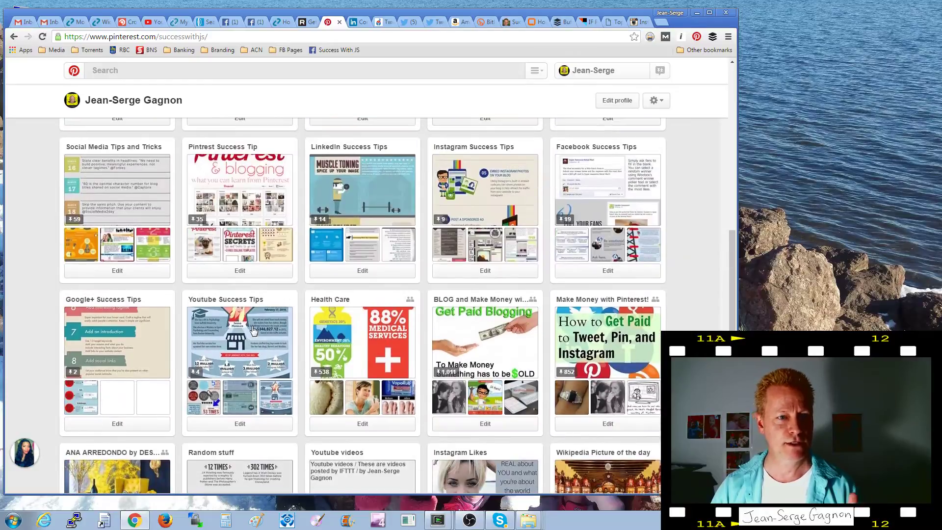
{"action": "scroll", "coordinate": [253, 330], "scroll_direction": "up", "scroll_amount": 1}
{"action": "scroll", "coordinate": [254, 330], "scroll_direction": "up", "scroll_amount": 3}
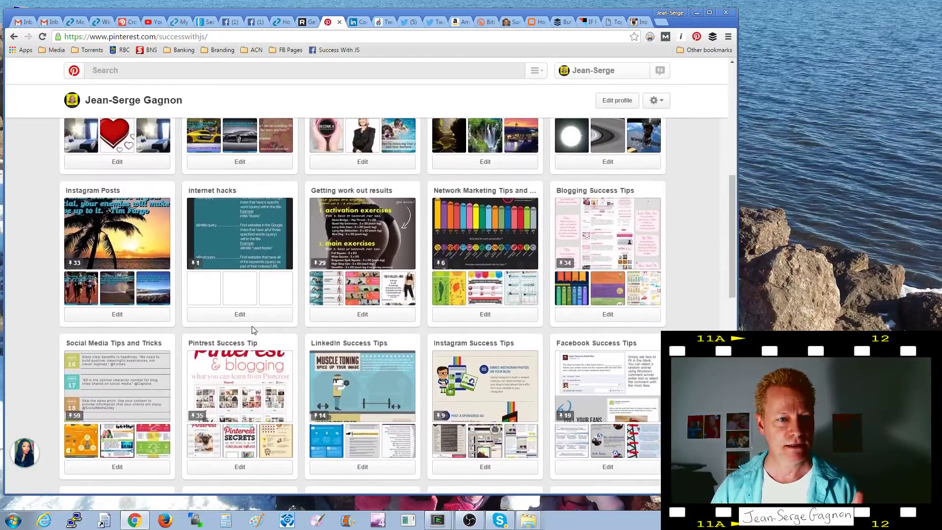
{"action": "scroll", "coordinate": [254, 329], "scroll_direction": "up", "scroll_amount": 2}
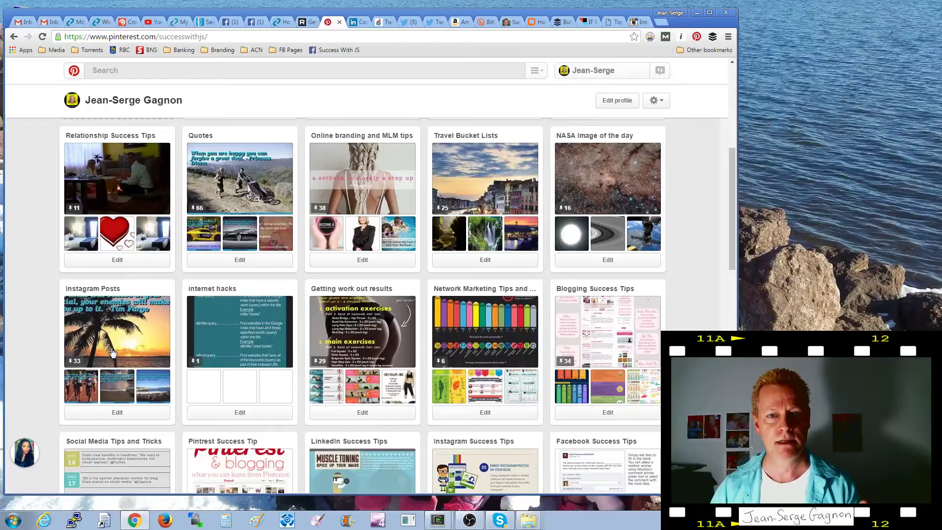
{"action": "scroll", "coordinate": [112, 353], "scroll_direction": "up", "scroll_amount": 4}
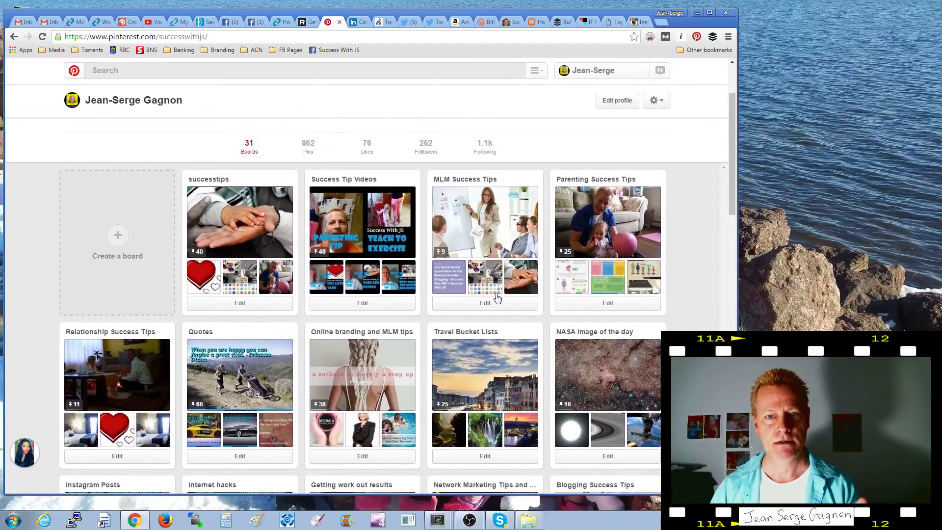
{"action": "scroll", "coordinate": [496, 297], "scroll_direction": "down", "scroll_amount": 5}
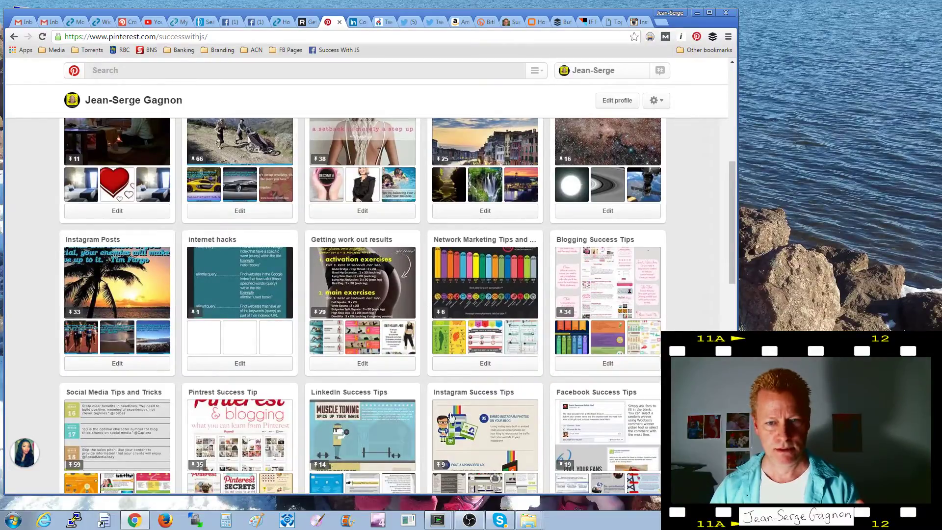
{"action": "scroll", "coordinate": [496, 409], "scroll_direction": "down", "scroll_amount": 2}
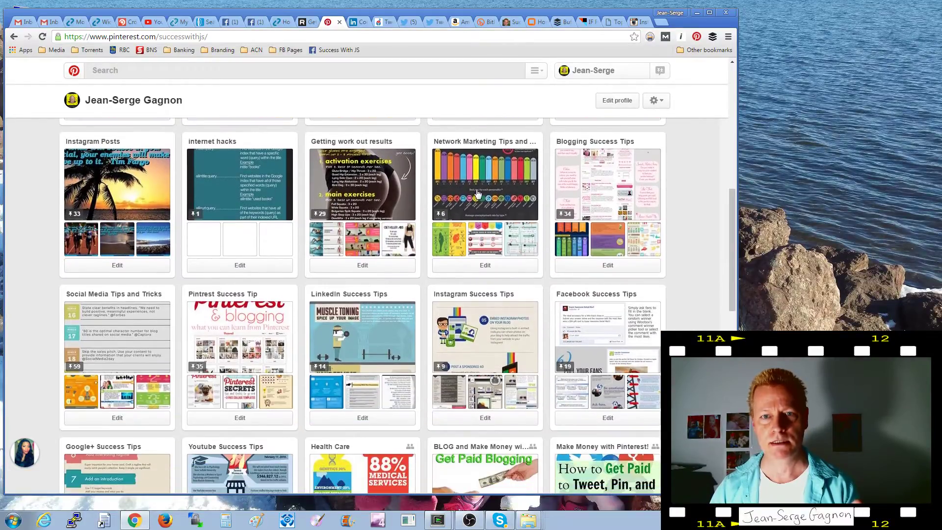
{"action": "scroll", "coordinate": [470, 195], "scroll_direction": "down", "scroll_amount": 4}
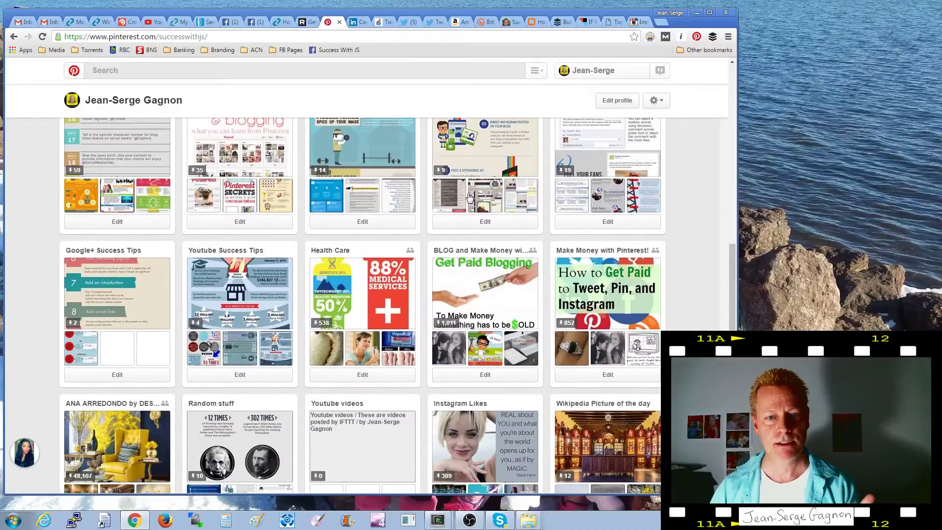
{"action": "scroll", "coordinate": [470, 196], "scroll_direction": "down", "scroll_amount": 2}
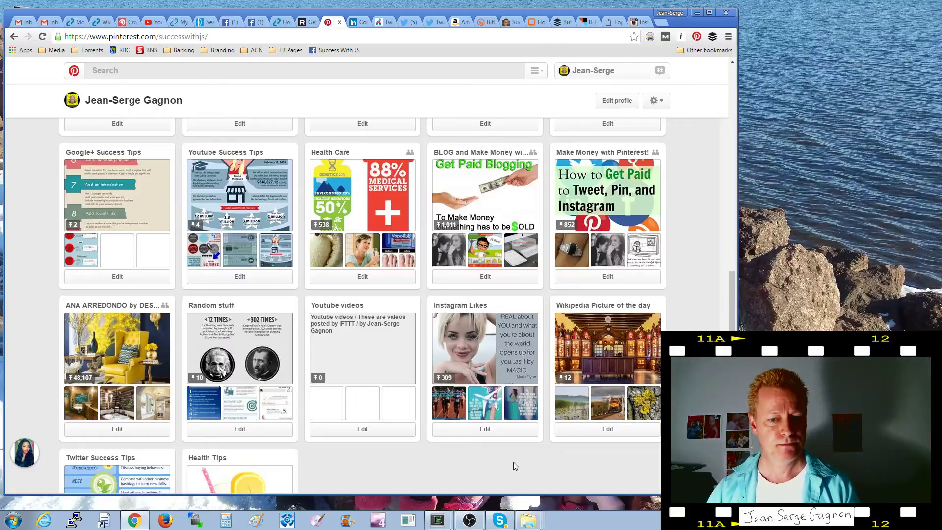
Step: Open the Instagram Likes board, after briefly opening and cancelling its Edit dialog
{"action": "left_click", "coordinate": [485, 430]}
{"action": "left_click", "coordinate": [463, 411]}
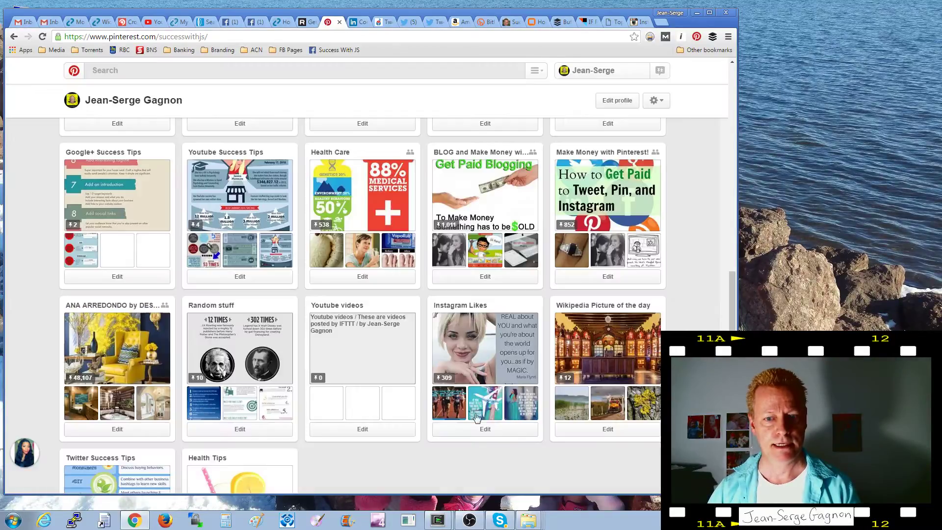
{"action": "left_click", "coordinate": [493, 373]}
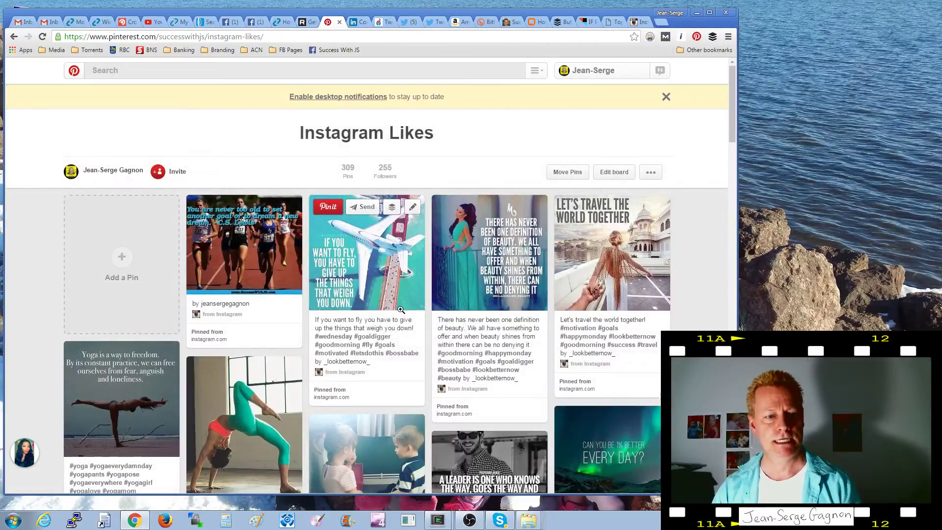
{"action": "scroll", "coordinate": [392, 294], "scroll_direction": "down", "scroll_amount": 2}
{"action": "scroll", "coordinate": [435, 300], "scroll_direction": "down", "scroll_amount": 5}
{"action": "scroll", "coordinate": [435, 299], "scroll_direction": "down", "scroll_amount": 15}
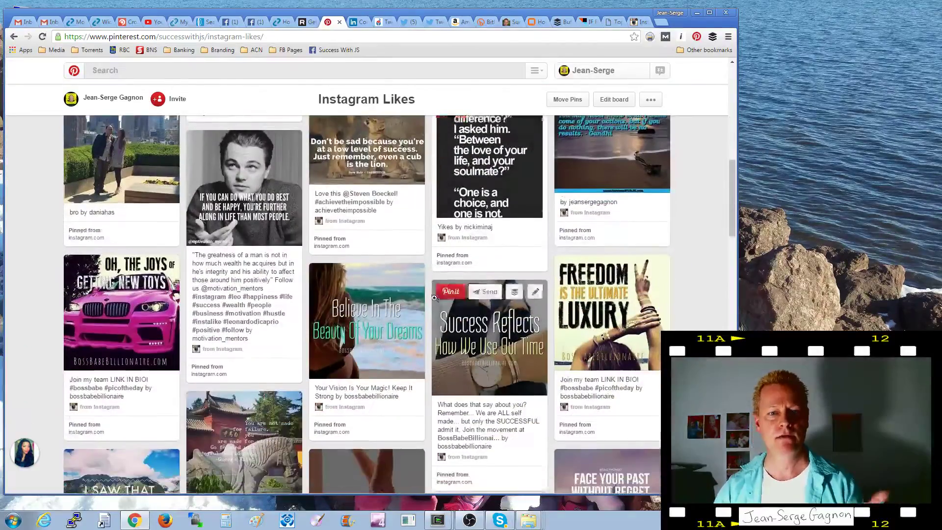
{"action": "scroll", "coordinate": [434, 300], "scroll_direction": "down", "scroll_amount": 2}
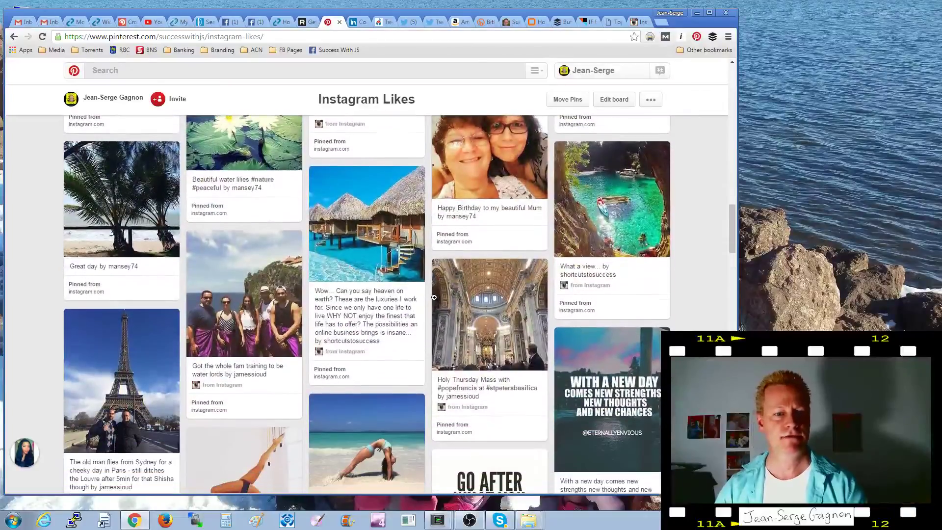
{"action": "scroll", "coordinate": [434, 301], "scroll_direction": "down", "scroll_amount": 5}
{"action": "scroll", "coordinate": [434, 302], "scroll_direction": "down", "scroll_amount": 10}
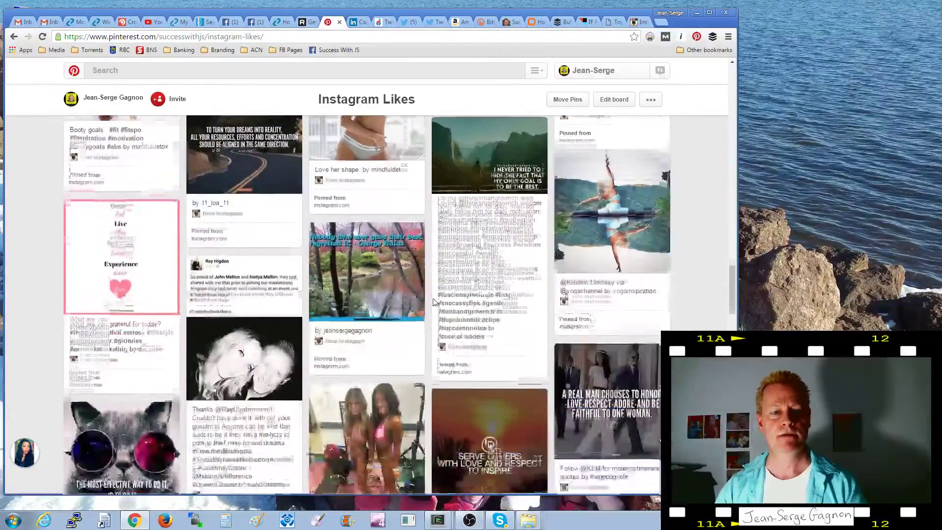
{"action": "scroll", "coordinate": [434, 300], "scroll_direction": "up", "scroll_amount": 18}
{"action": "scroll", "coordinate": [434, 302], "scroll_direction": "up", "scroll_amount": 20}
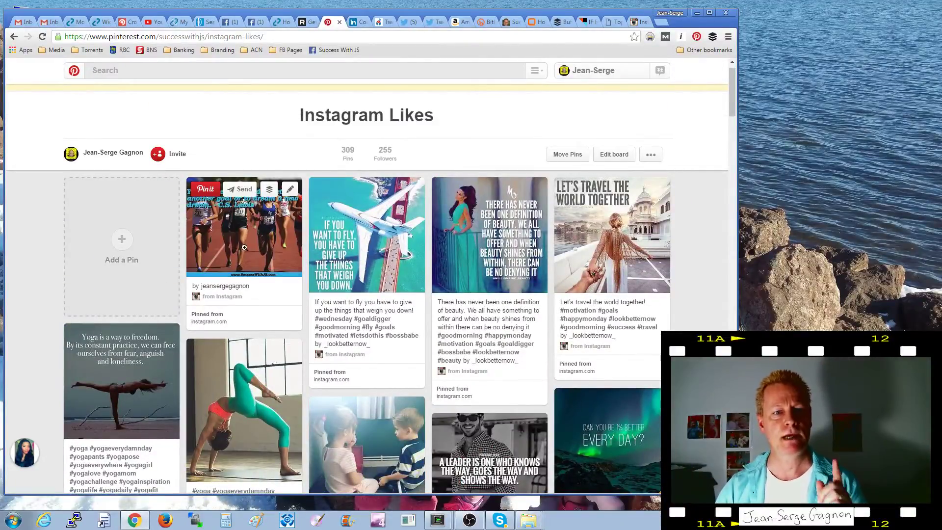
{"action": "left_click", "coordinate": [585, 22]}
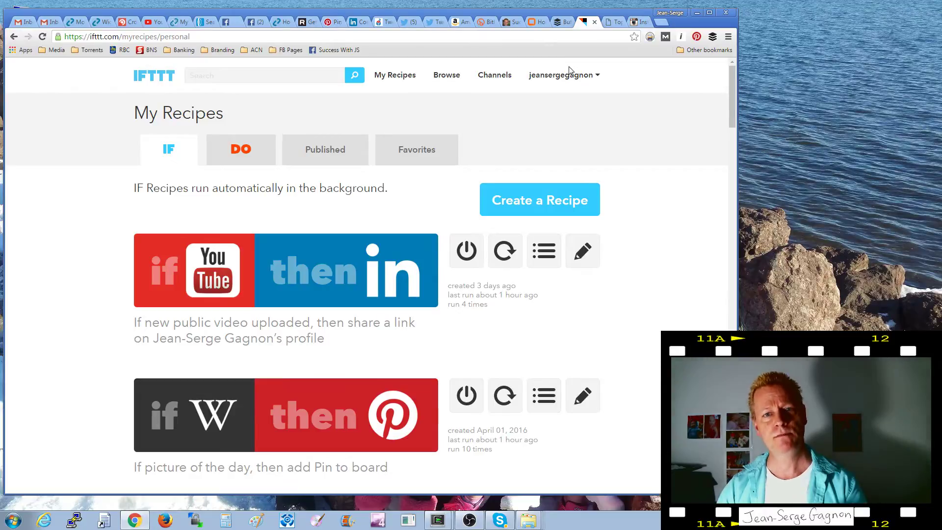
Step: Glance at Buffer's Pinterest queue around the 11:45 PM slot, then move to OnlyWire's Home page
{"action": "left_click", "coordinate": [563, 22]}
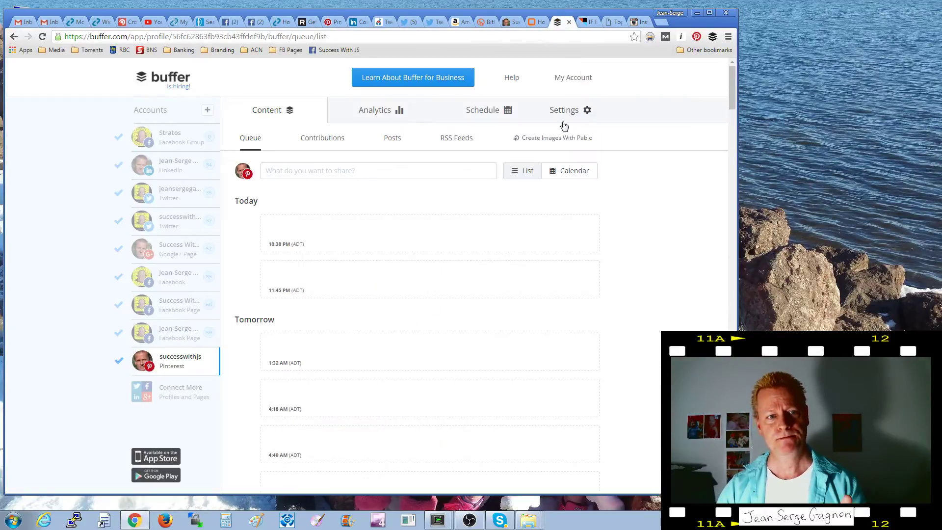
{"action": "mouse_move", "coordinate": [383, 294]}
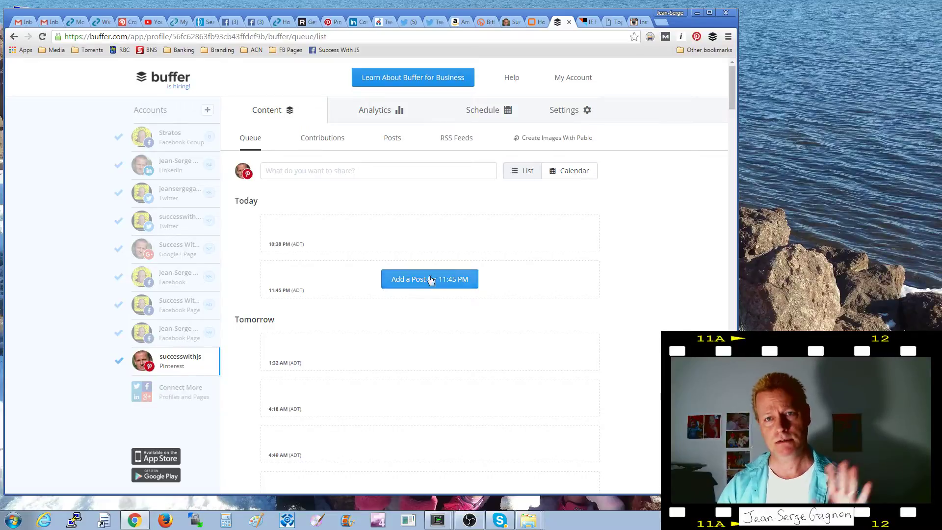
{"action": "left_click", "coordinate": [538, 25]}
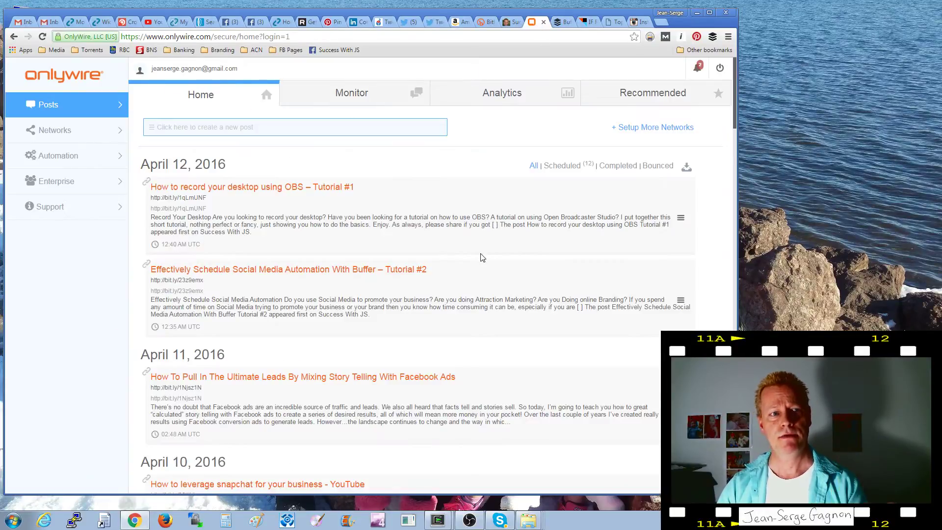
Step: Start a new OnlyWire bookmark post, check that every network is ticked, and return to IFTTT
{"action": "left_click", "coordinate": [221, 129]}
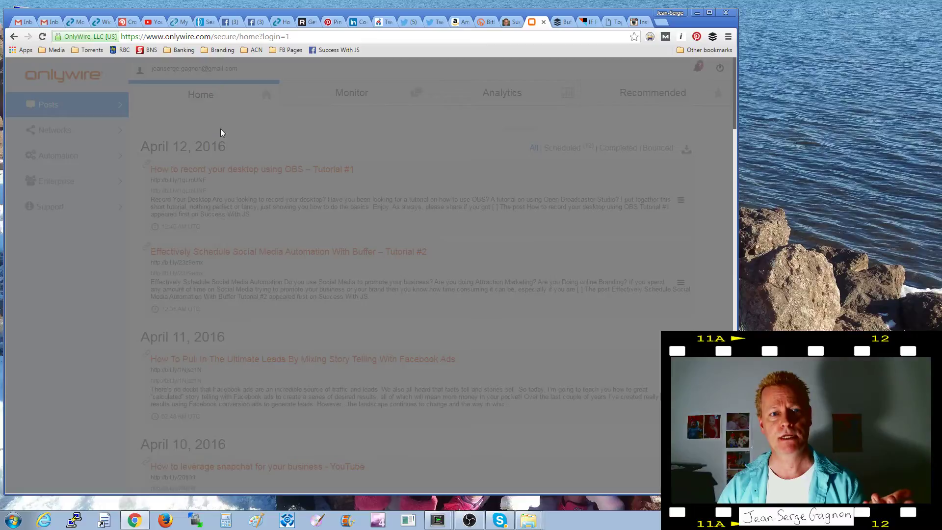
{"action": "left_click", "coordinate": [291, 247]}
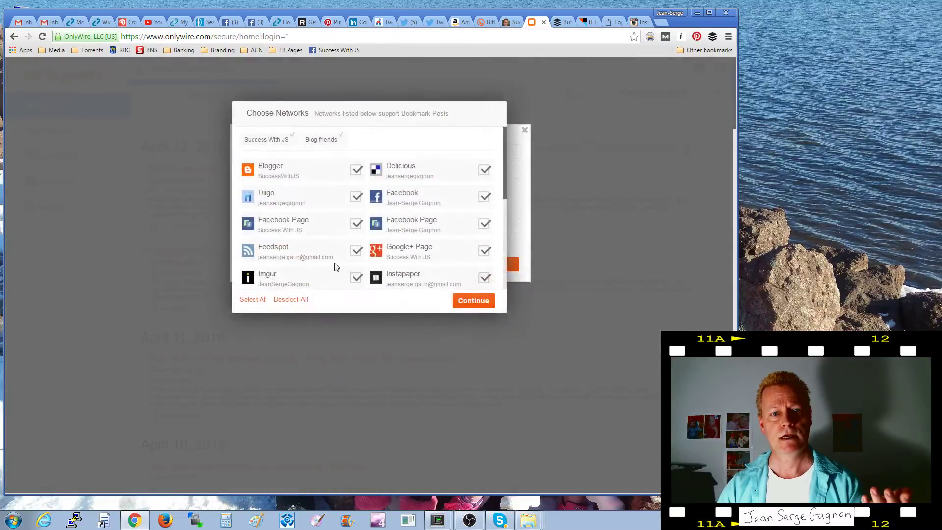
{"action": "scroll", "coordinate": [369, 248], "scroll_direction": "down", "scroll_amount": 5}
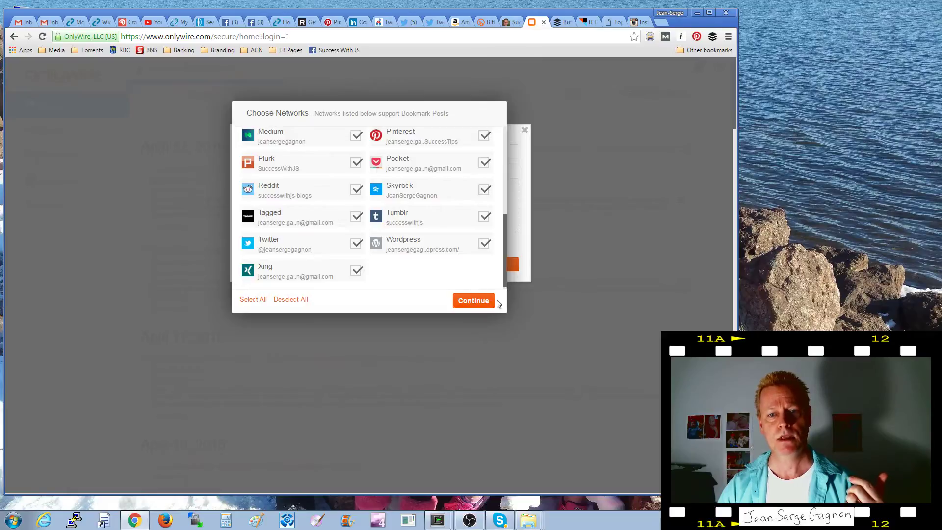
{"action": "left_click", "coordinate": [586, 22]}
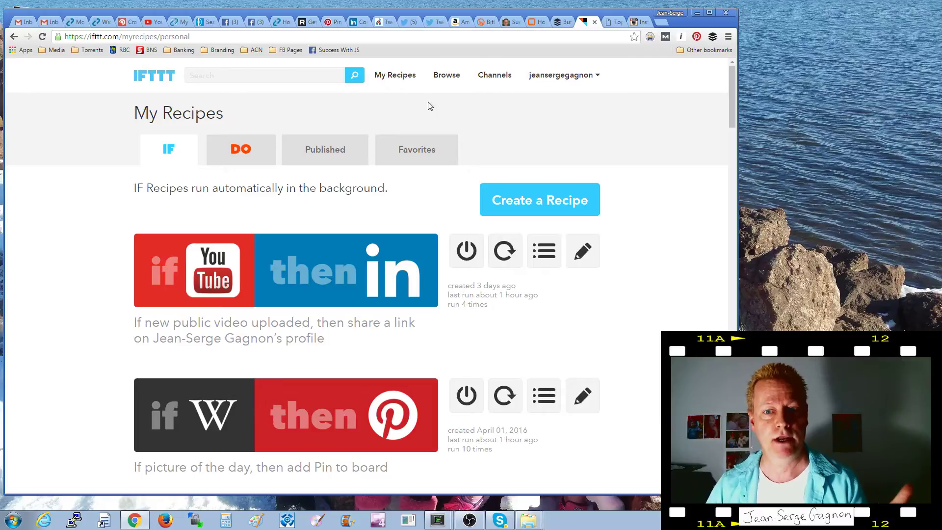
Step: Create a new recipe and pick Instagram as the 'this' channel by searching 'insta'
{"action": "left_click", "coordinate": [539, 201]}
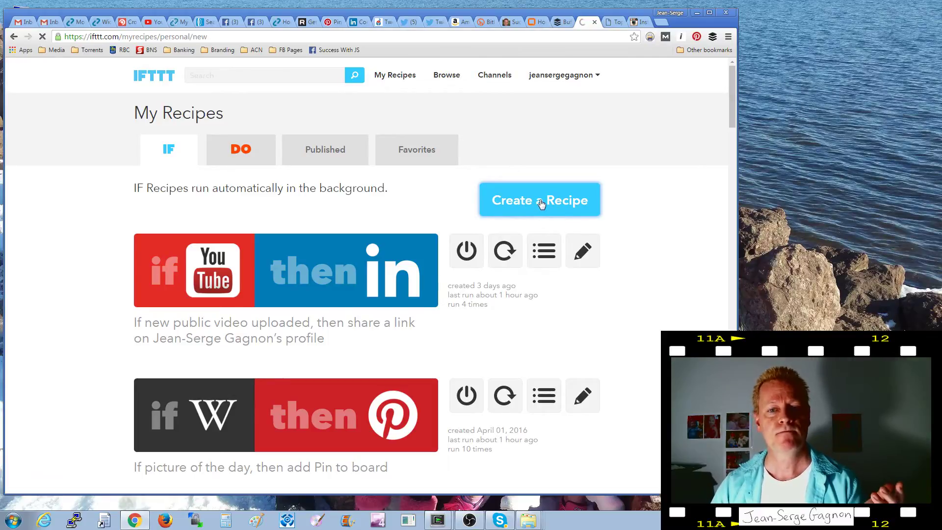
{"action": "left_click", "coordinate": [240, 224]}
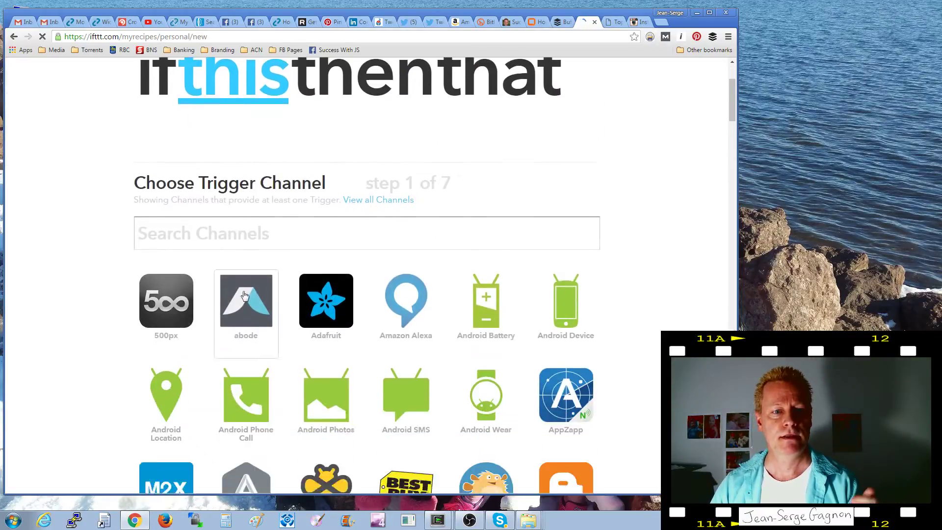
{"action": "type", "text": "inat"}
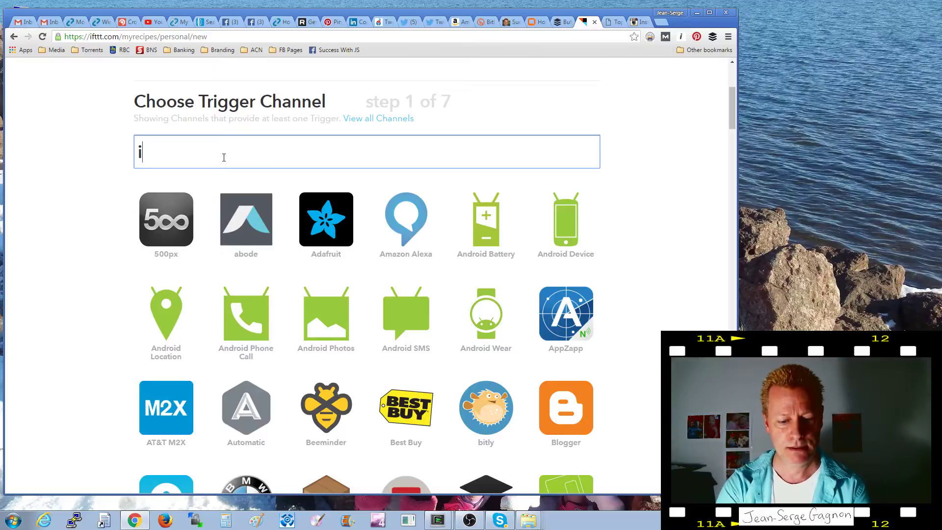
{"action": "key", "text": "BackSpace"}
{"action": "key", "text": "BackSpace"}
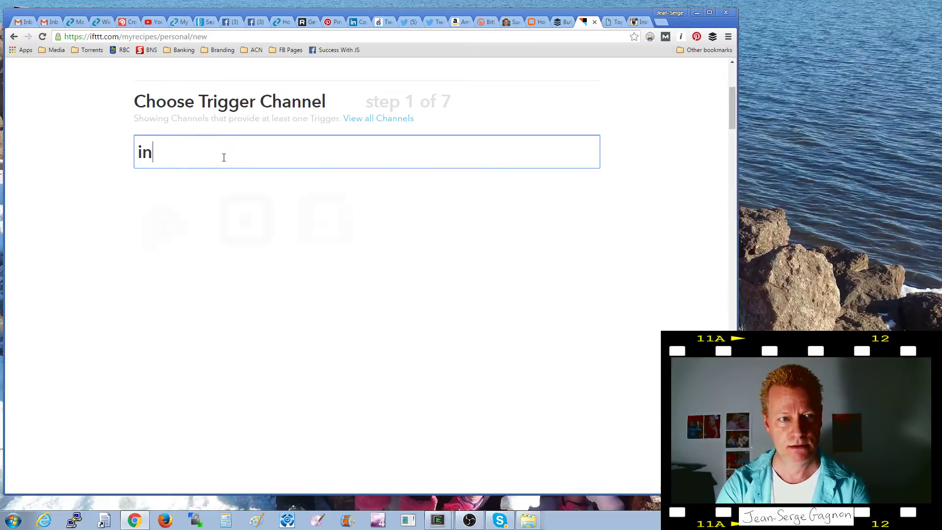
{"action": "type", "text": "sta"}
{"action": "left_click", "coordinate": [166, 219]}
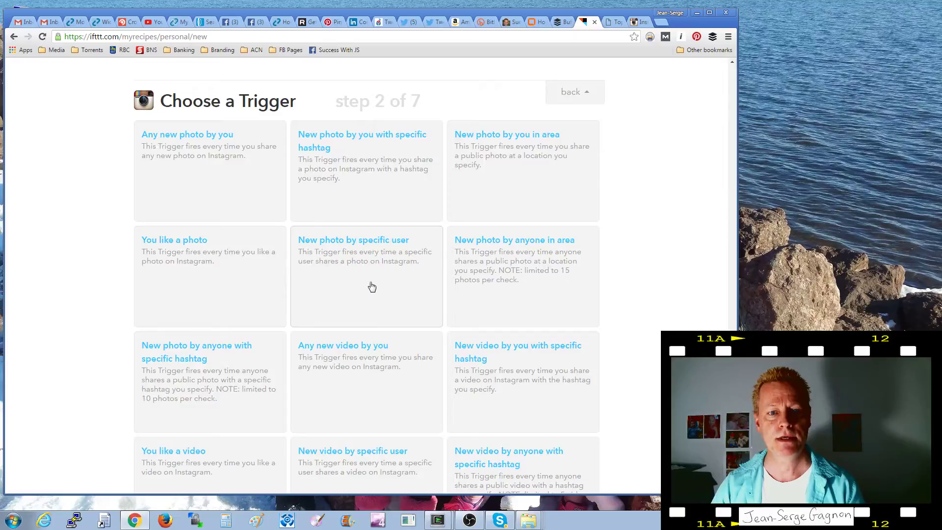
{"action": "scroll", "coordinate": [506, 273], "scroll_direction": "down", "scroll_amount": 2}
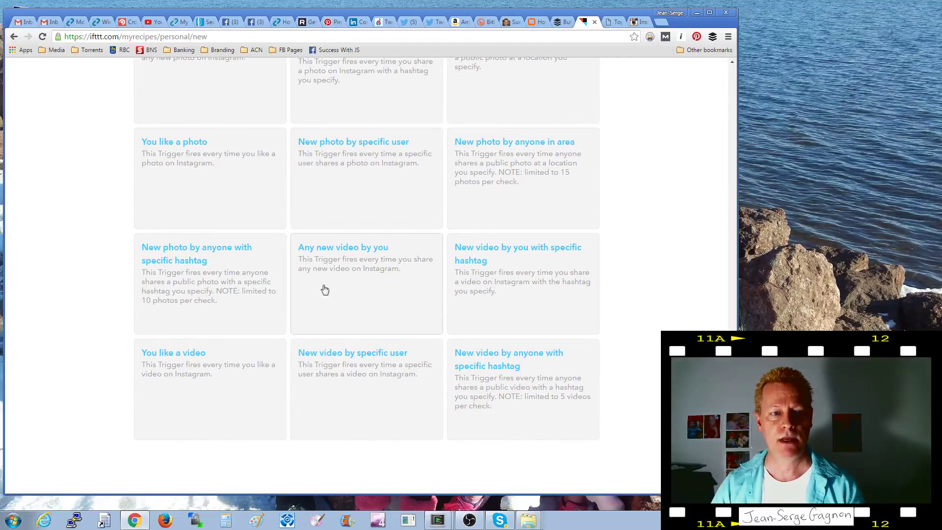
{"action": "scroll", "coordinate": [336, 307], "scroll_direction": "up", "scroll_amount": 3}
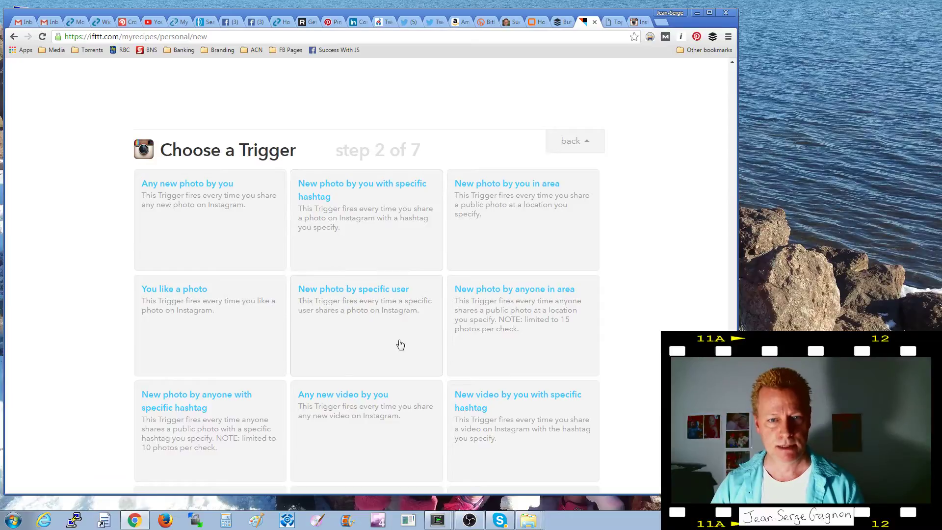
{"action": "scroll", "coordinate": [334, 359], "scroll_direction": "down", "scroll_amount": 2}
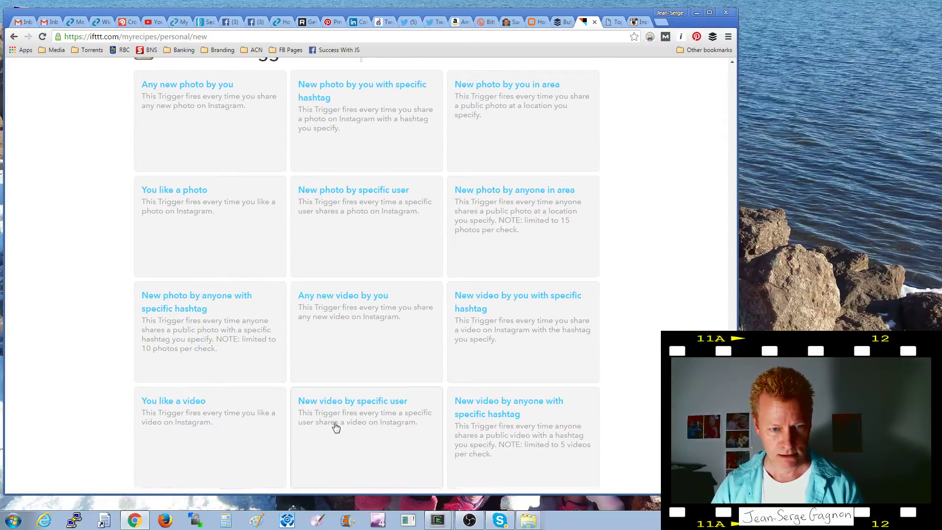
{"action": "scroll", "coordinate": [337, 423], "scroll_direction": "down", "scroll_amount": 1}
{"action": "scroll", "coordinate": [322, 353], "scroll_direction": "up", "scroll_amount": 1}
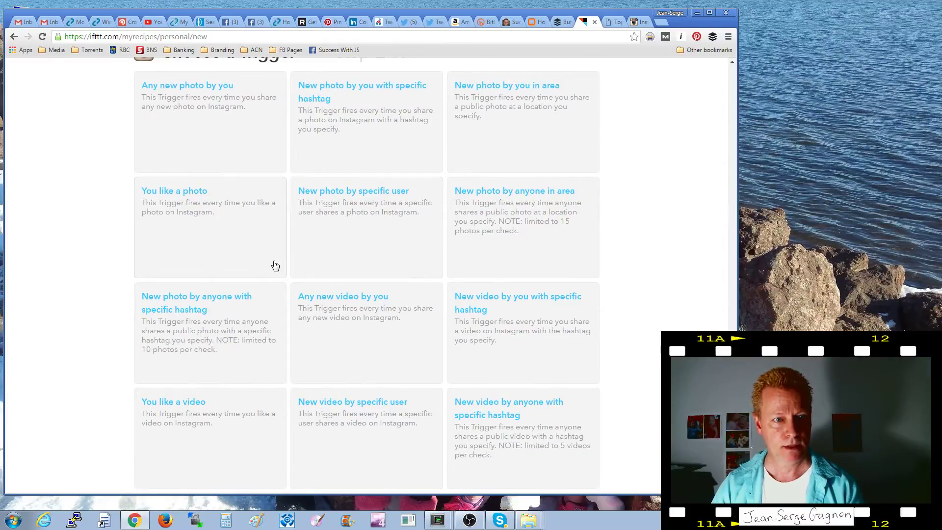
Step: Set the trigger to 'You like a photo' and the action to Pinterest's 'Add Pin to board'
{"action": "left_click", "coordinate": [216, 237]}
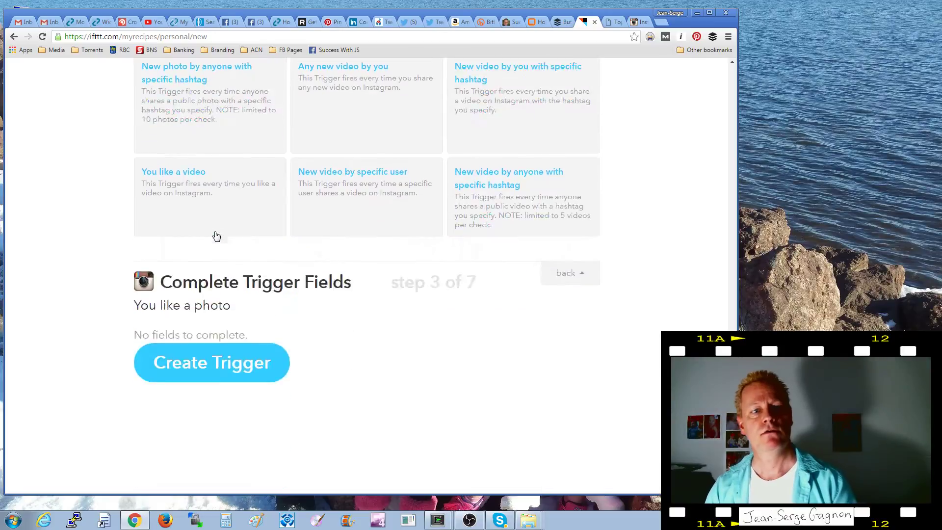
{"action": "left_click", "coordinate": [211, 197]}
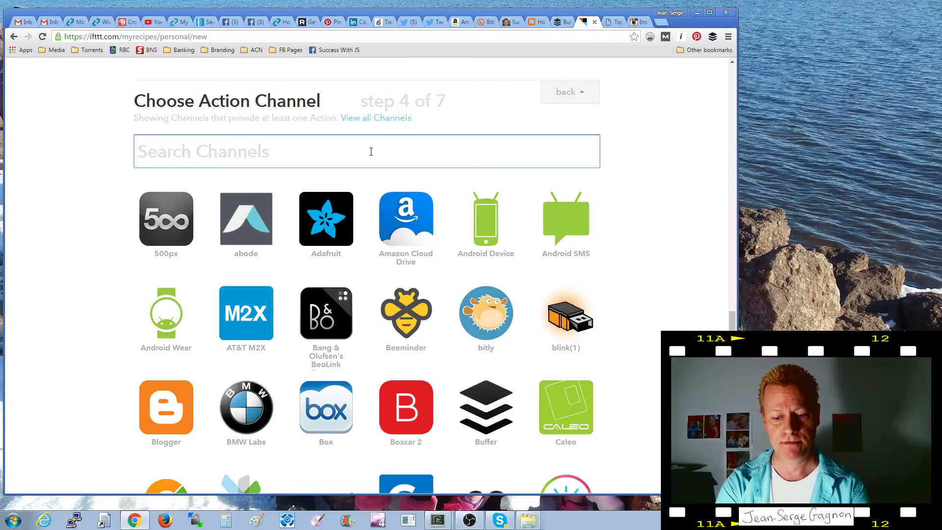
{"action": "type", "text": "pint"}
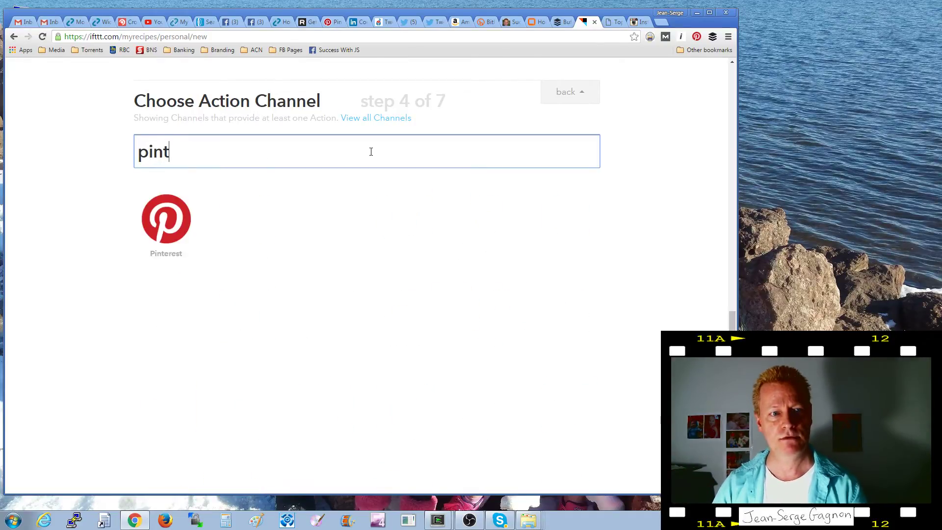
{"action": "left_click", "coordinate": [164, 234]}
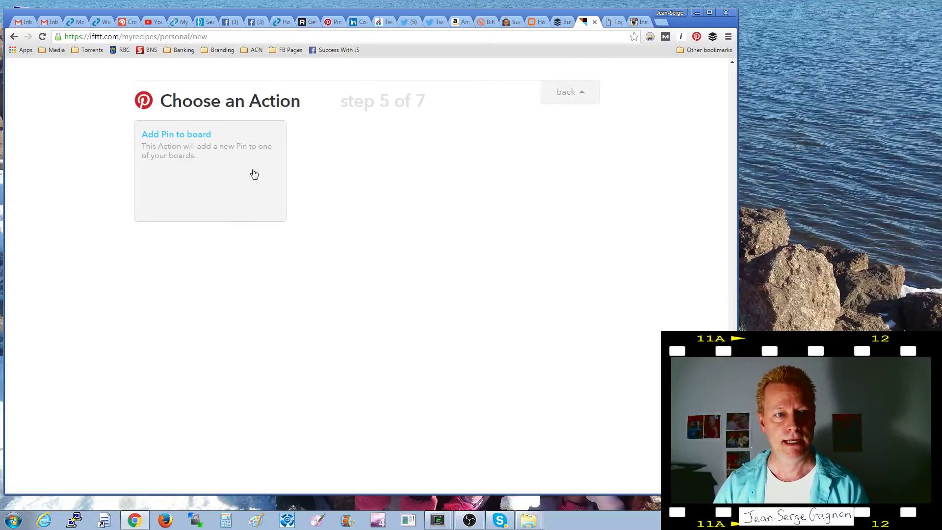
{"action": "left_click", "coordinate": [285, 228]}
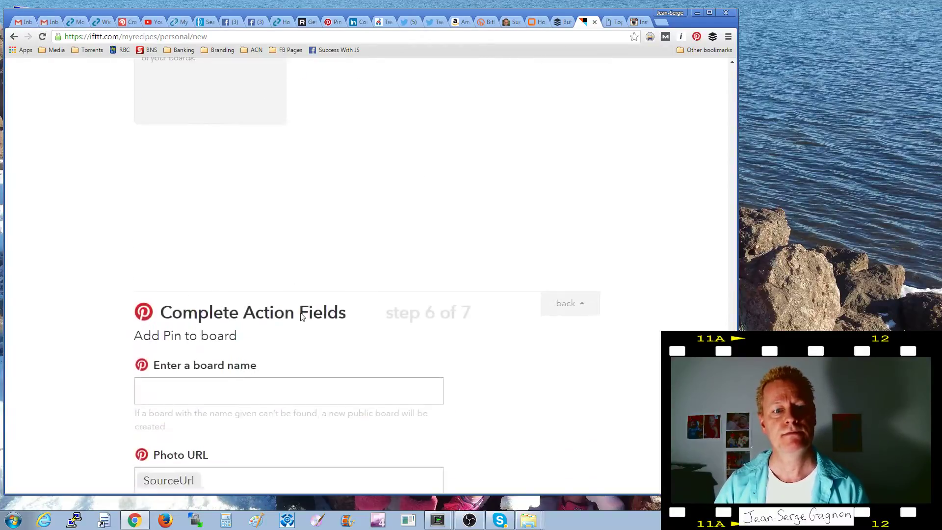
{"action": "left_click", "coordinate": [205, 178]}
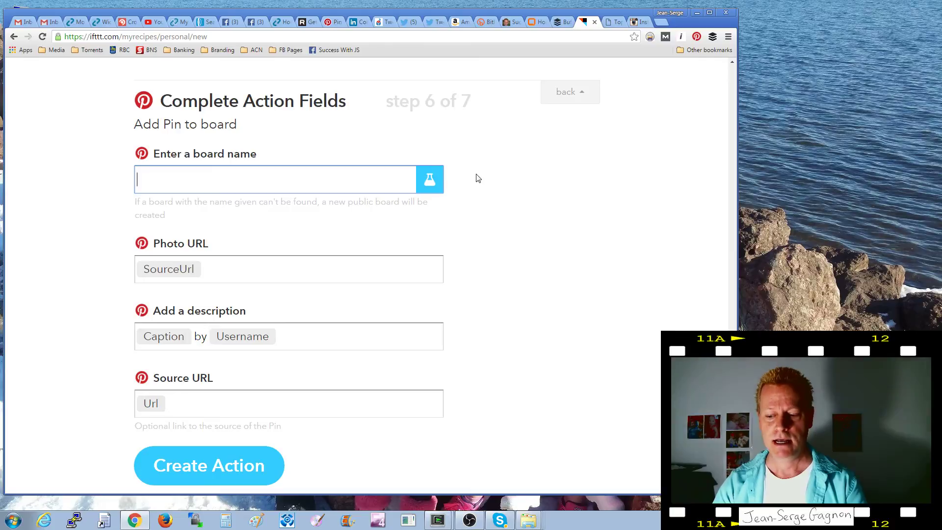
{"action": "left_click", "coordinate": [832, 190]}
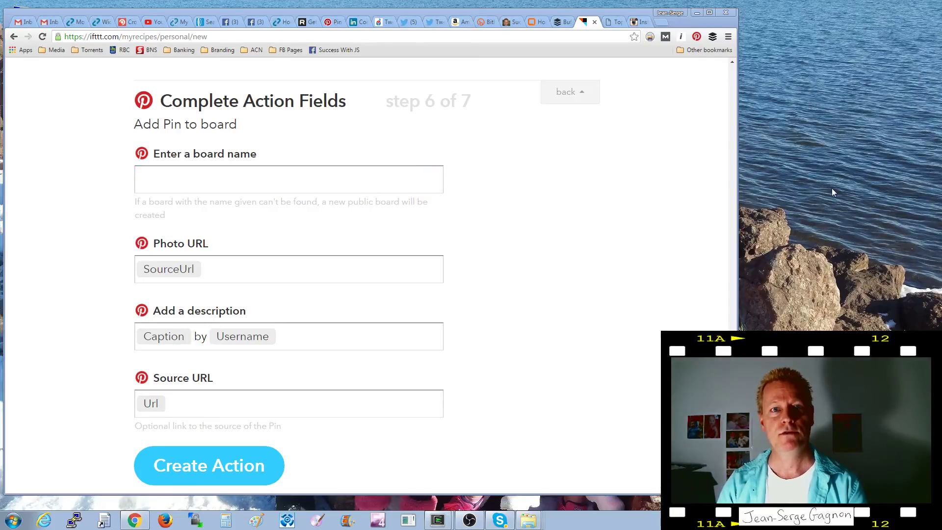